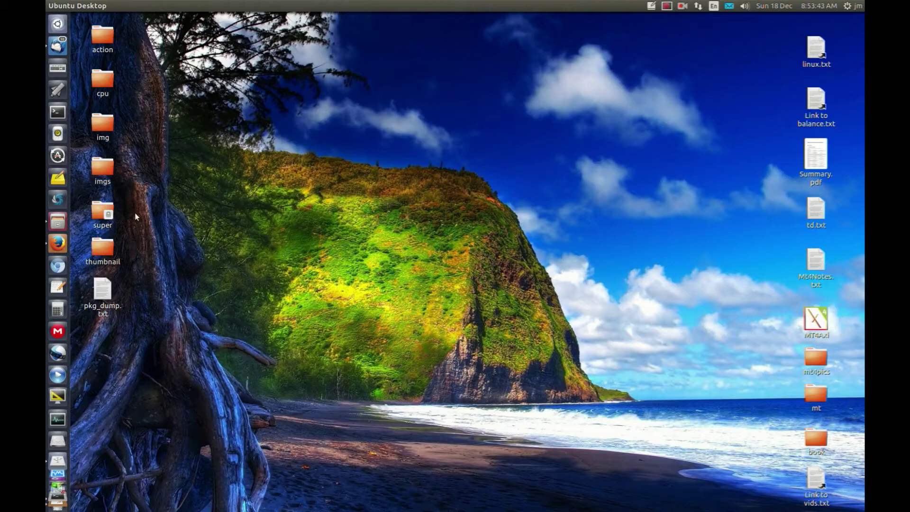
Select the locked 'super' folder on the Ubuntu desktop
left_click(103, 212)
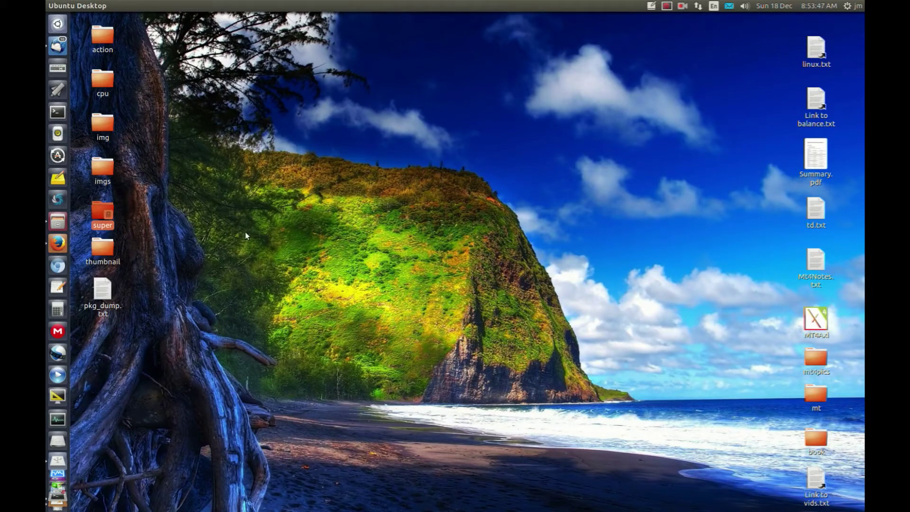
Start a terminal, move it to the screen centre, and cd into ~/Desktop
left_click(57, 112)
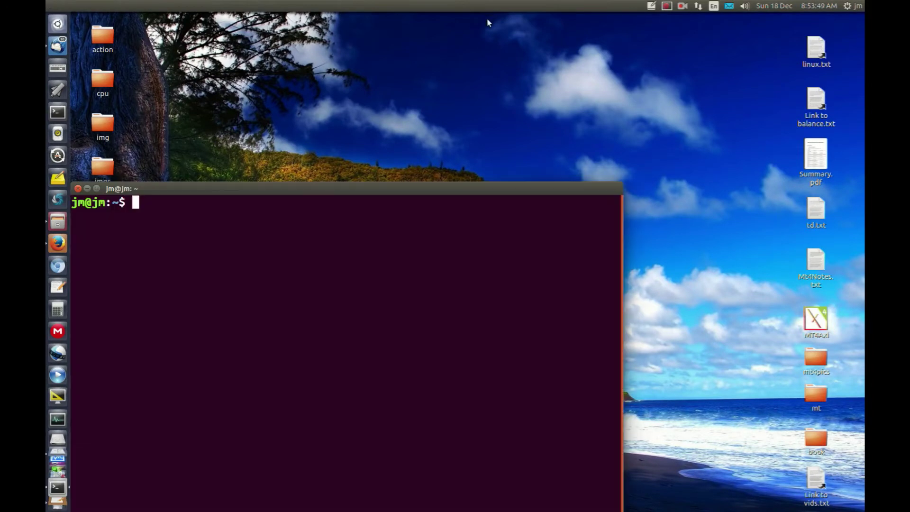
left_click_drag(406, 188, 548, 99)
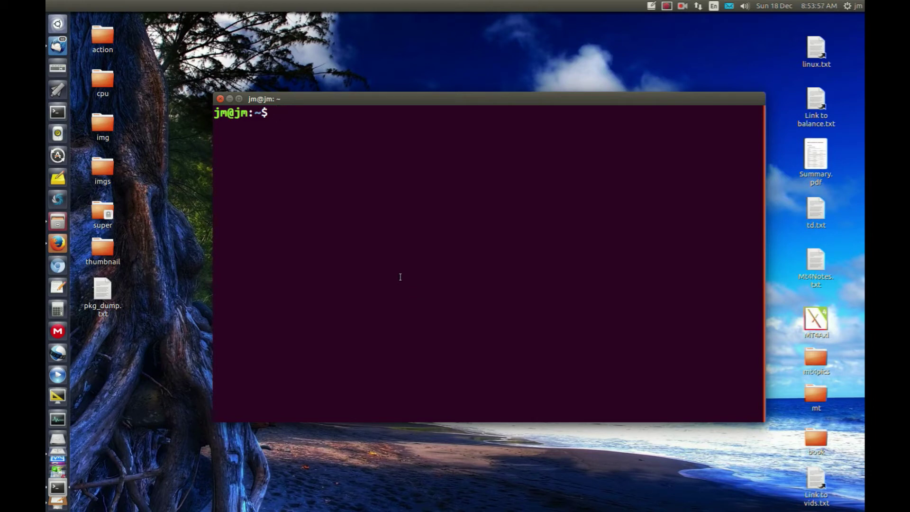
type(" cd De")
key("Tab")
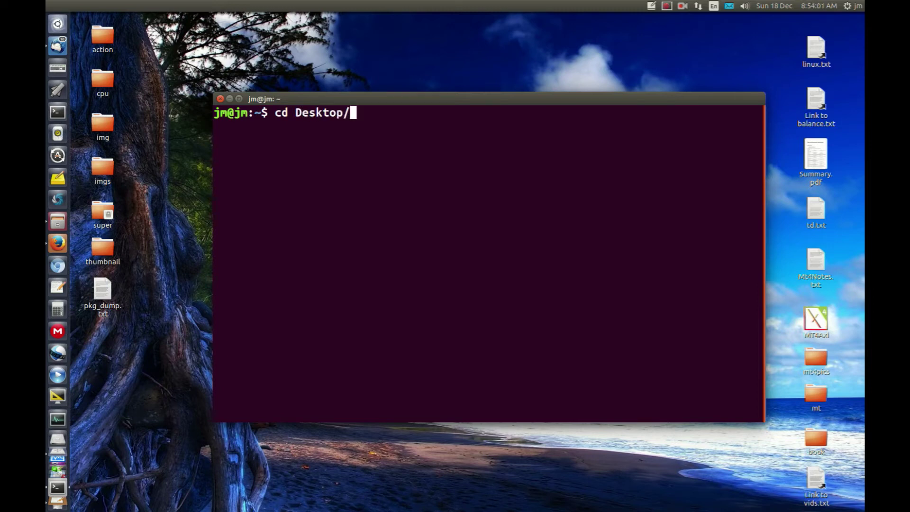
key("BackSpace")
key("BackSpace")
key("BackSpace")
key("BackSpace")
key("BackSpace")
key("BackSpace")
key("BackSpace")
type("~")
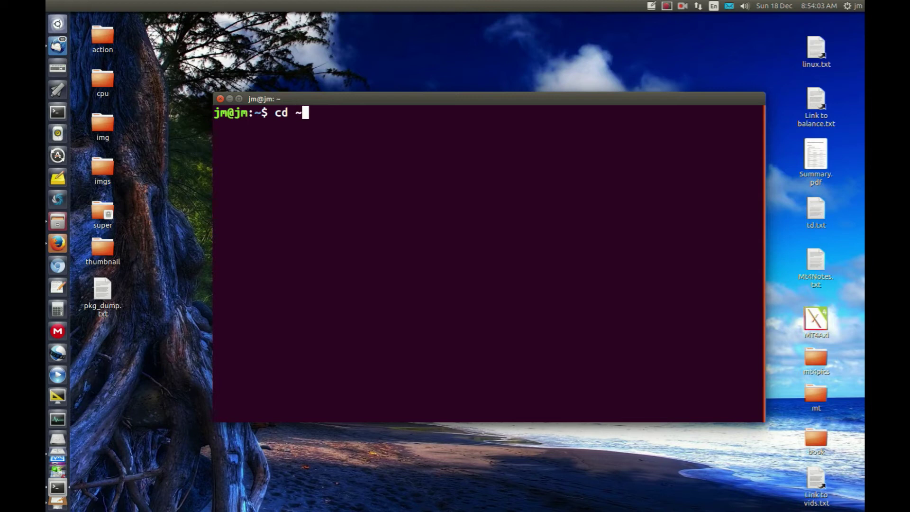
type("/D")
key("Tab")
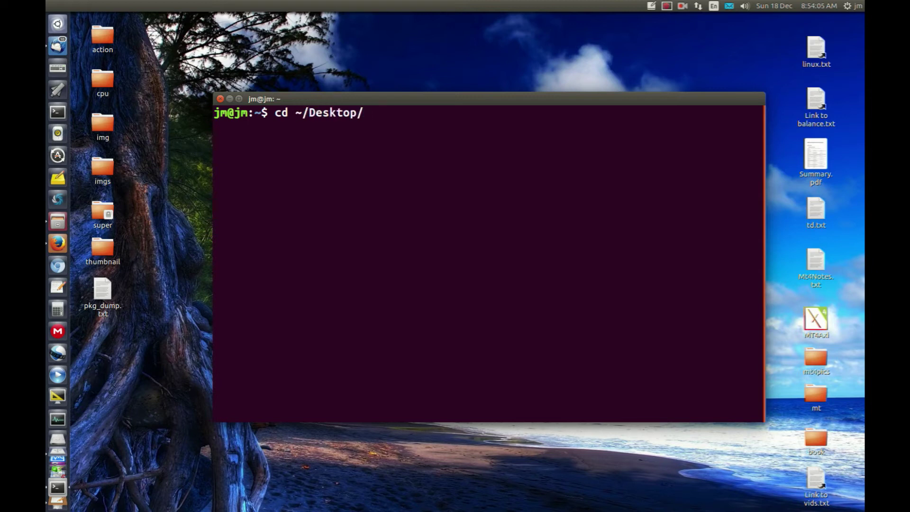
key("Return")
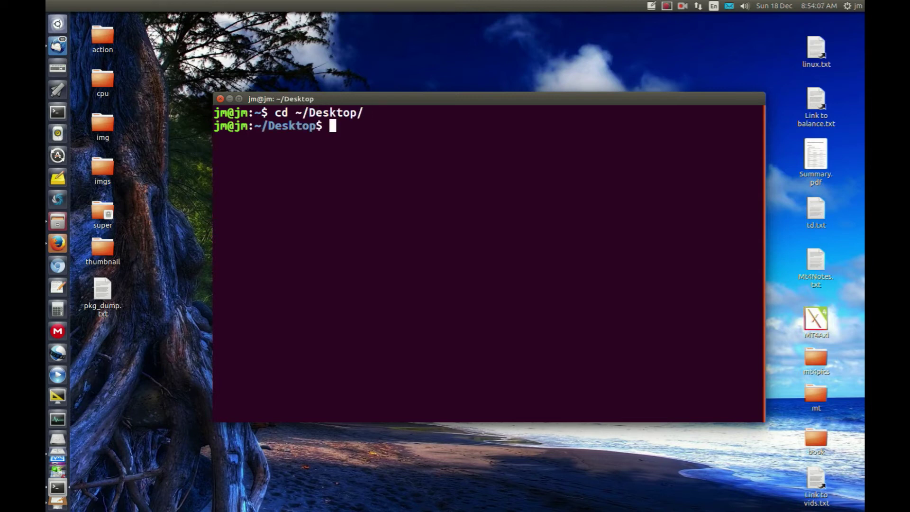
type("l")
type("s -")
type("l")
Run ls -l and highlight 'super' with its owner 'root', plus the command lines
key("Return")
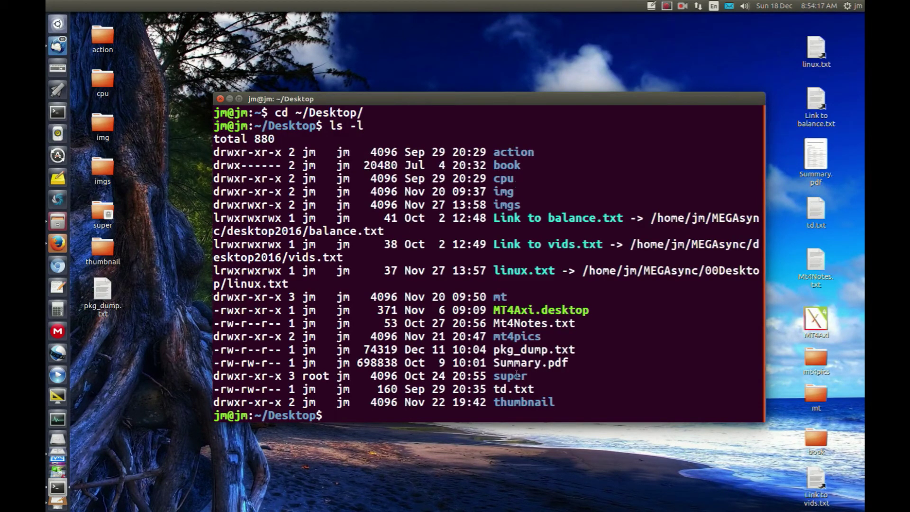
left_click_drag(526, 376, 494, 377)
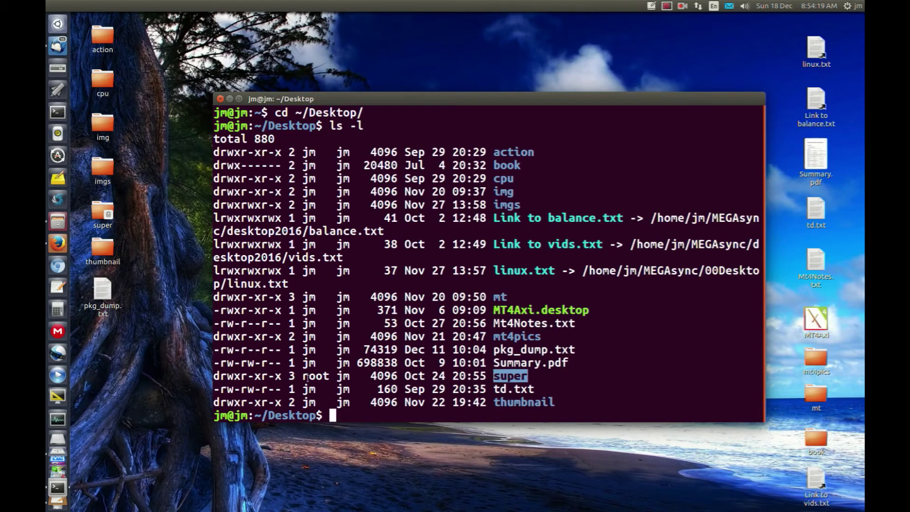
left_click_drag(330, 376, 304, 380)
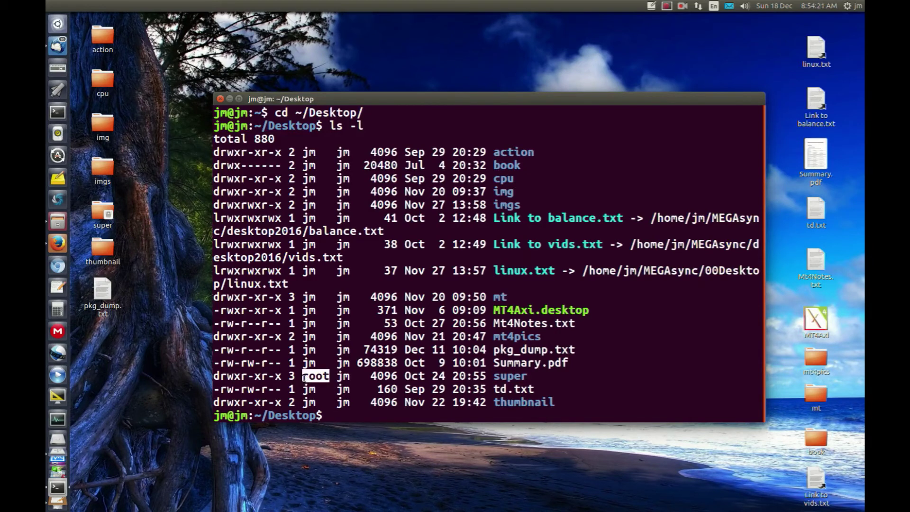
left_click(115, 223)
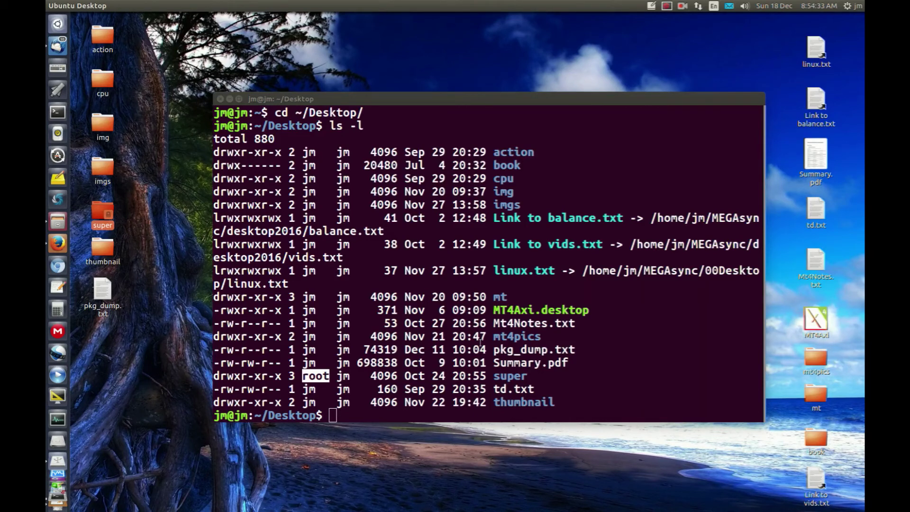
triple_click(278, 112)
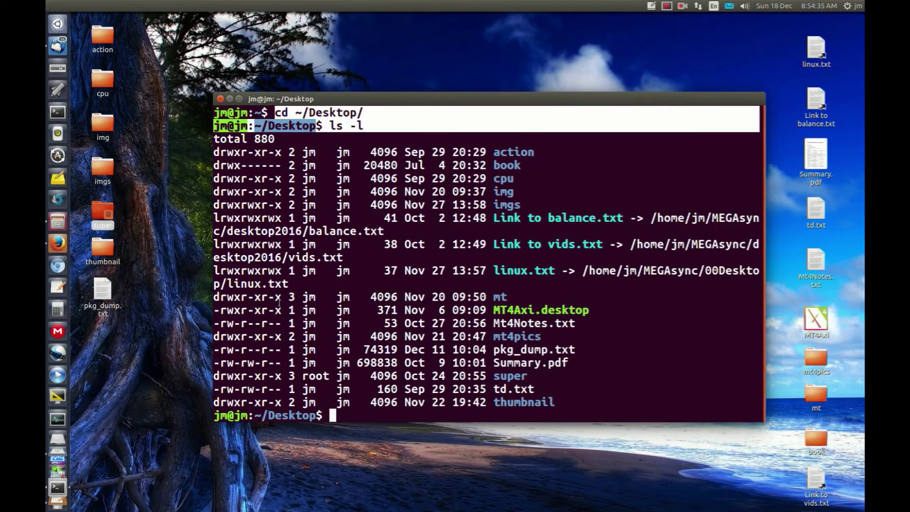